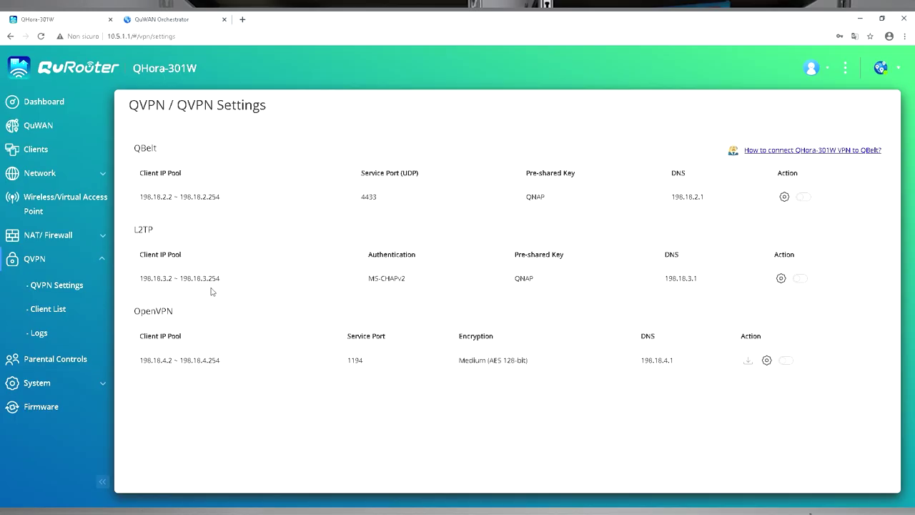
# Review the VAP groups and guest wireless network on the dashboard, revealing and hiding the guest network's password
pyautogui.click(49, 109)
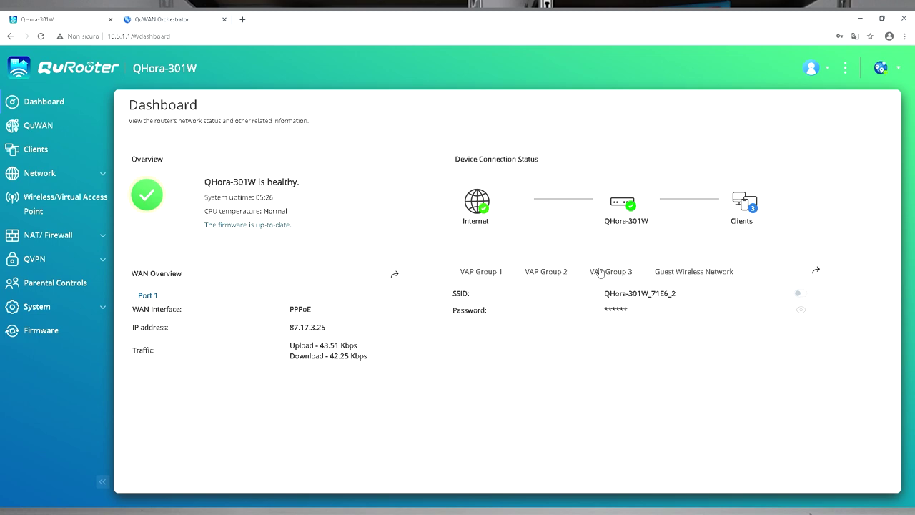
pyautogui.click(495, 274)
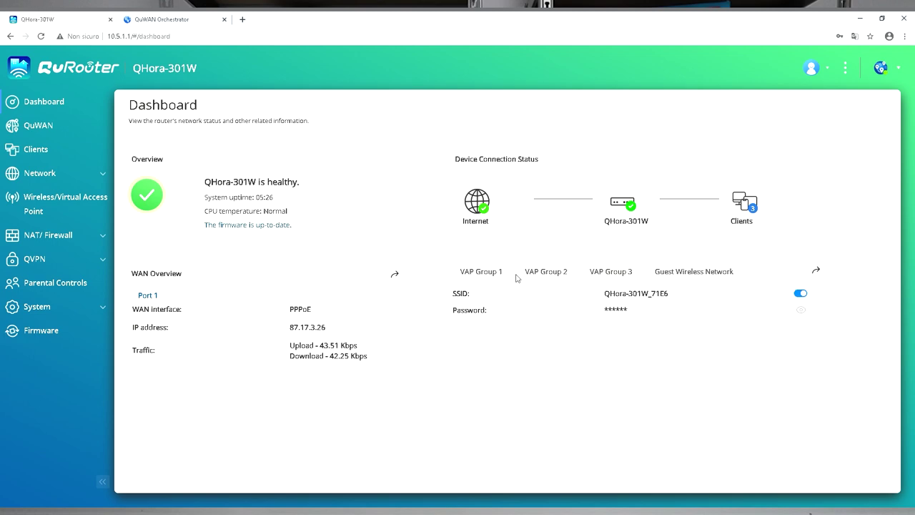
pyautogui.click(602, 275)
pyautogui.click(473, 270)
pyautogui.click(800, 293)
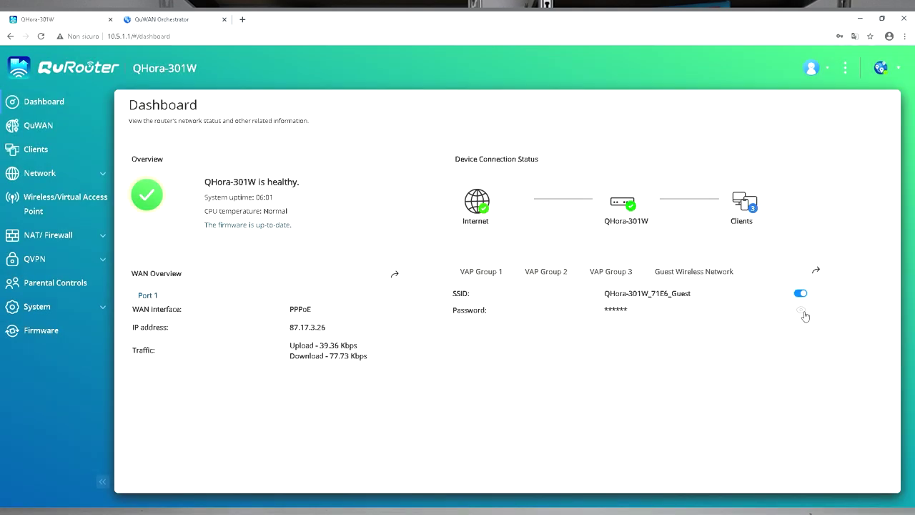
pyautogui.click(800, 309)
pyautogui.click(801, 310)
# Examine the QuWAN settings, including the hub-to-edge VPN status, device role and location
pyautogui.click(40, 126)
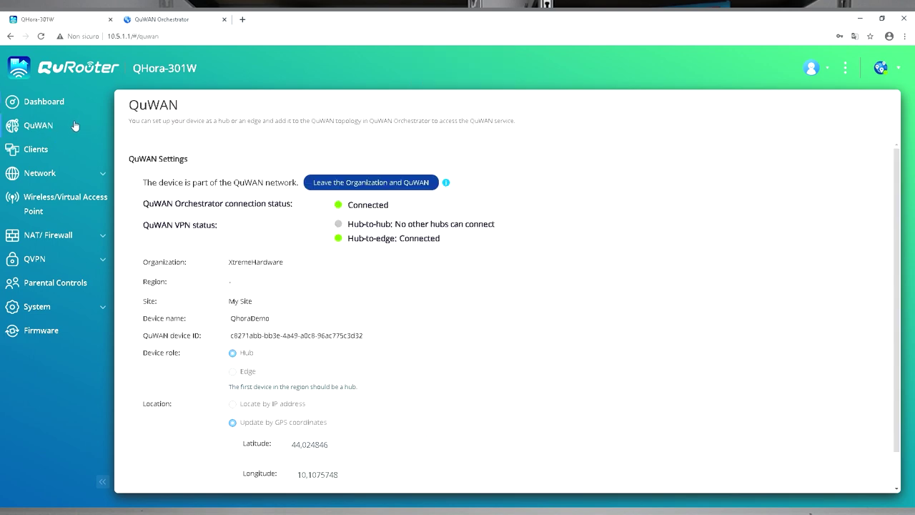
pyautogui.scroll(-1, 400, 245)
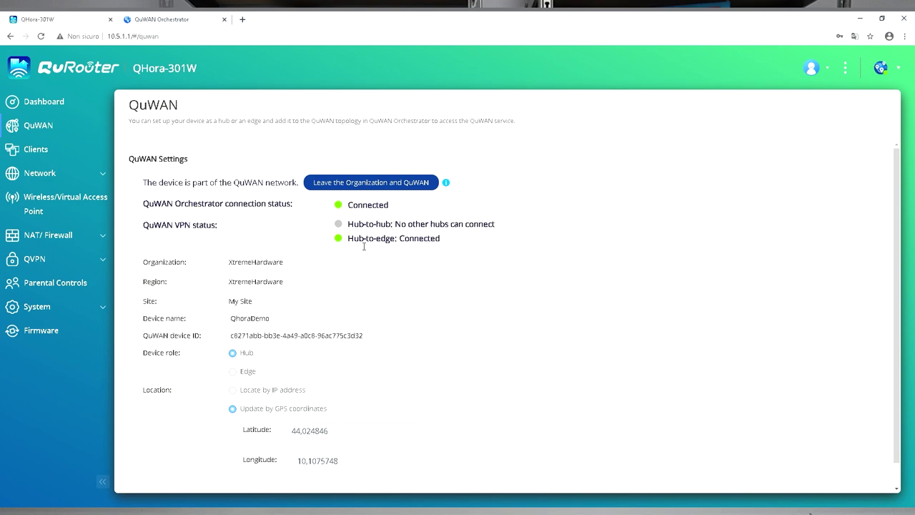
pyautogui.moveTo(347, 239); pyautogui.dragTo(442, 241)
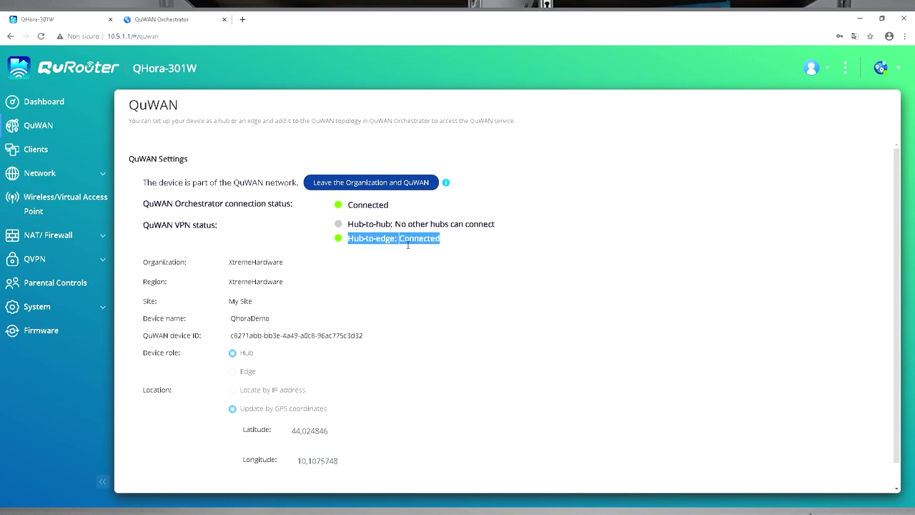
# Review the router's client list and its list of blocked clients
pyautogui.click(36, 148)
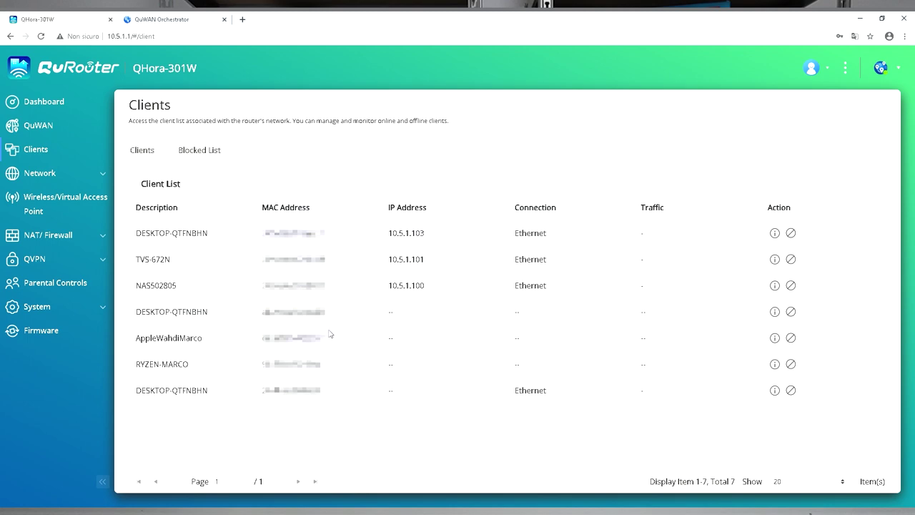
pyautogui.click(200, 153)
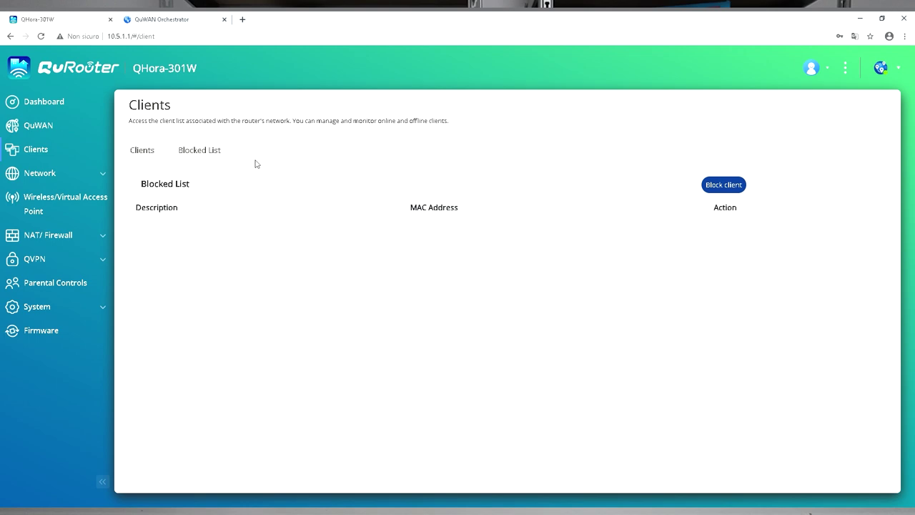
pyautogui.click(140, 152)
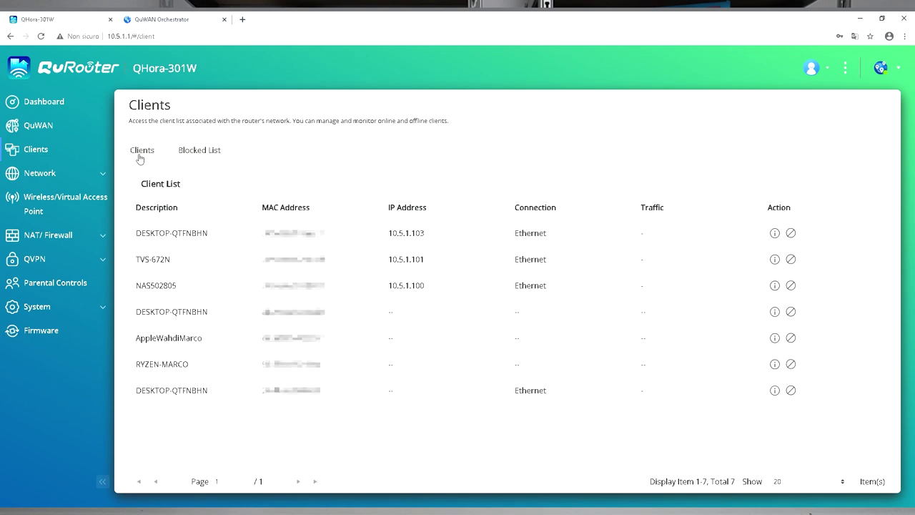
# Examine the WAN and LAN port status in the router's network settings
pyautogui.click(97, 171)
pyautogui.click(57, 200)
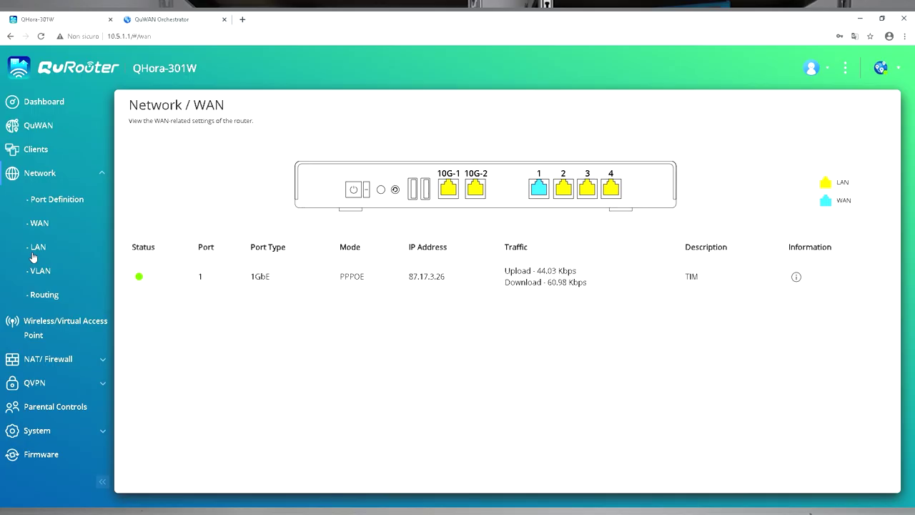
pyautogui.click(33, 248)
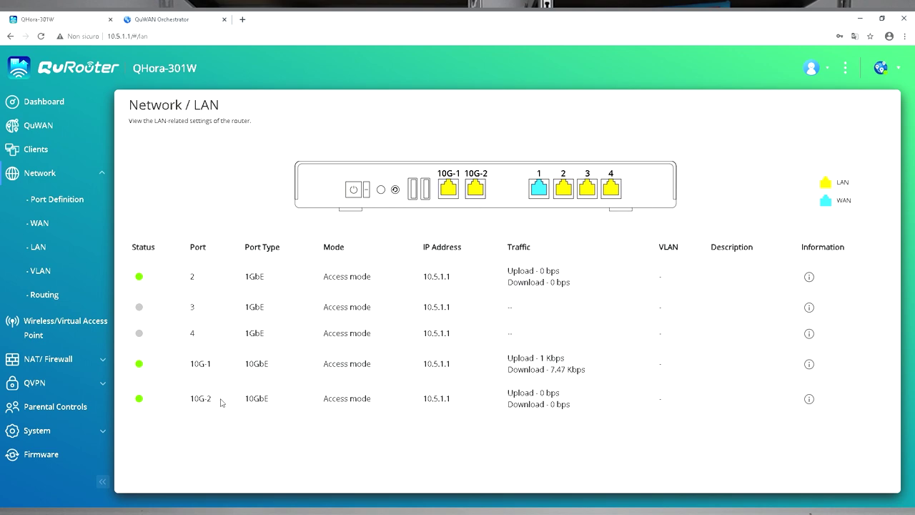
# Check the VLAN and routing settings, comparing the routing table with the static route table
pyautogui.click(37, 272)
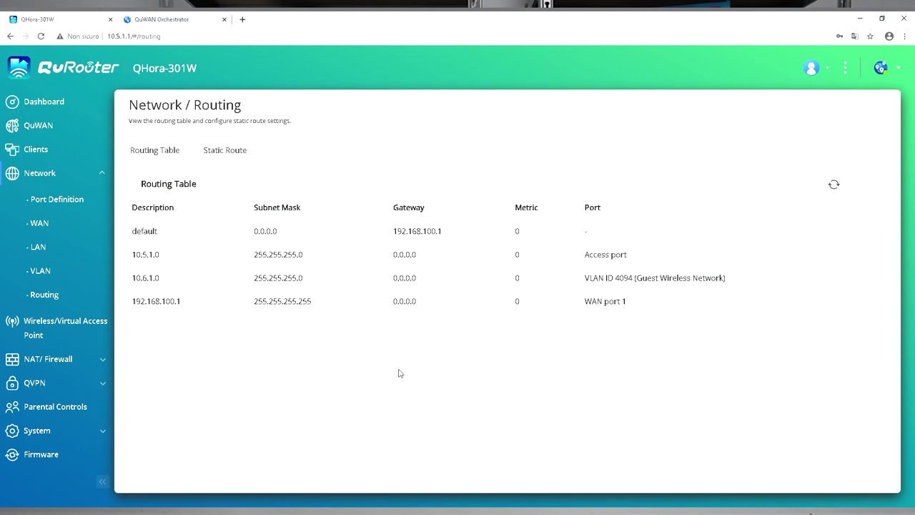
pyautogui.click(229, 151)
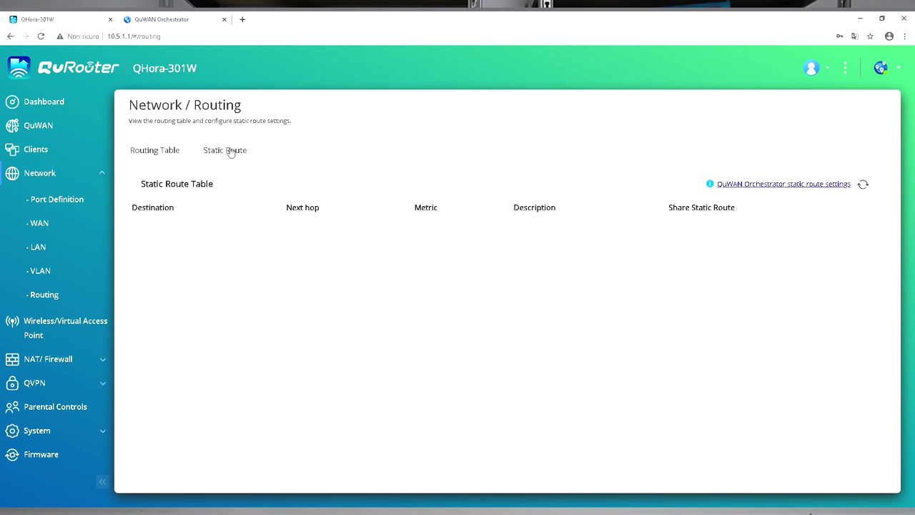
pyautogui.click(146, 152)
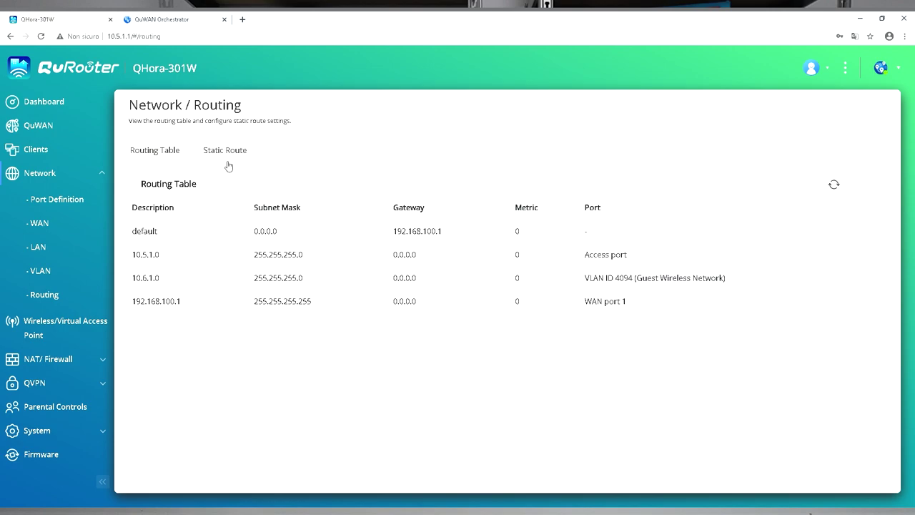
# Review the wireless access point's VAP groups, guest wireless network and WPS settings
pyautogui.click(47, 320)
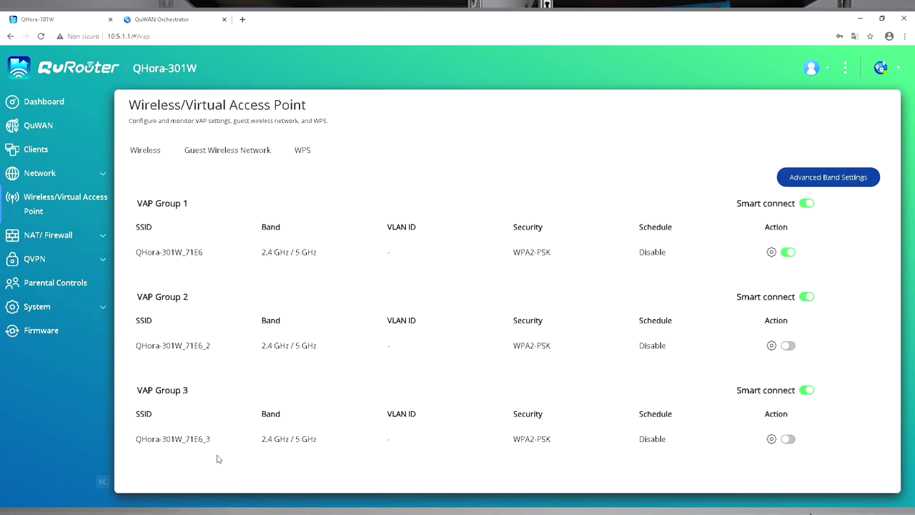
pyautogui.click(238, 153)
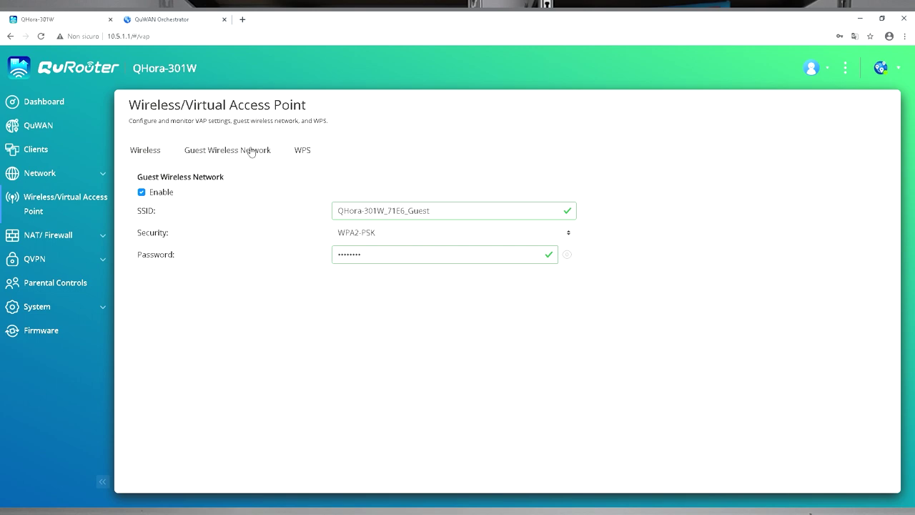
pyautogui.click(294, 150)
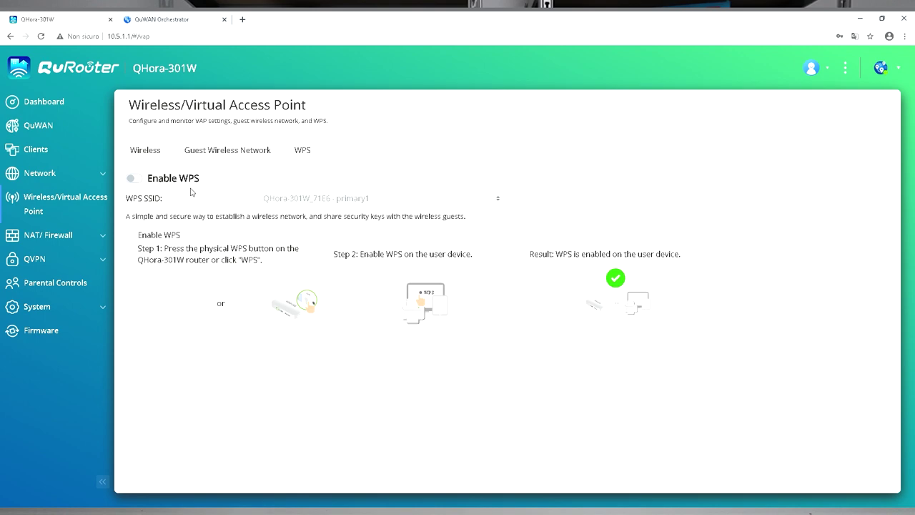
# Enable the firewall and inspect the form for adding a firewall rule, closing it without saving
pyautogui.click(48, 237)
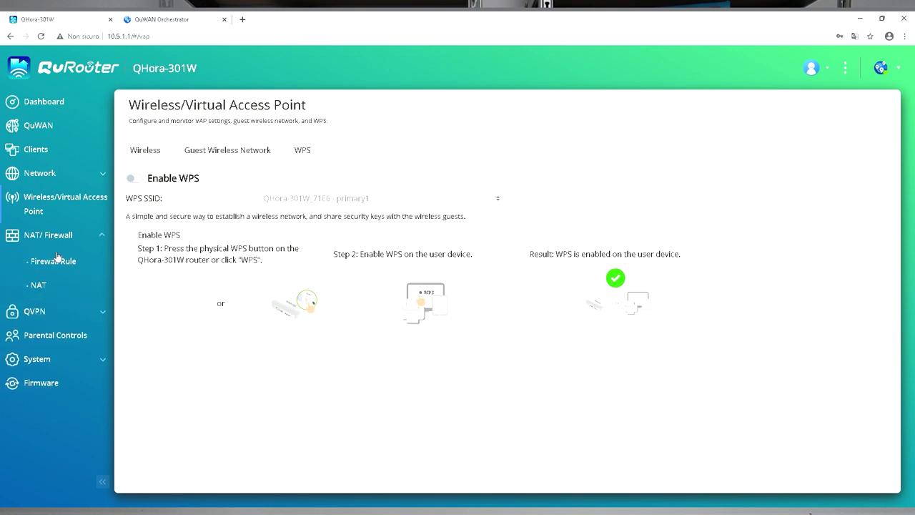
pyautogui.click(58, 261)
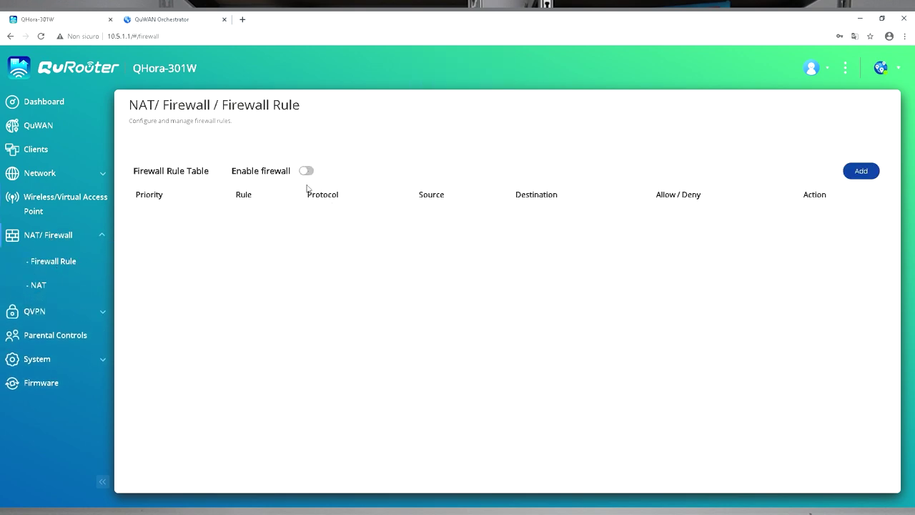
pyautogui.click(306, 171)
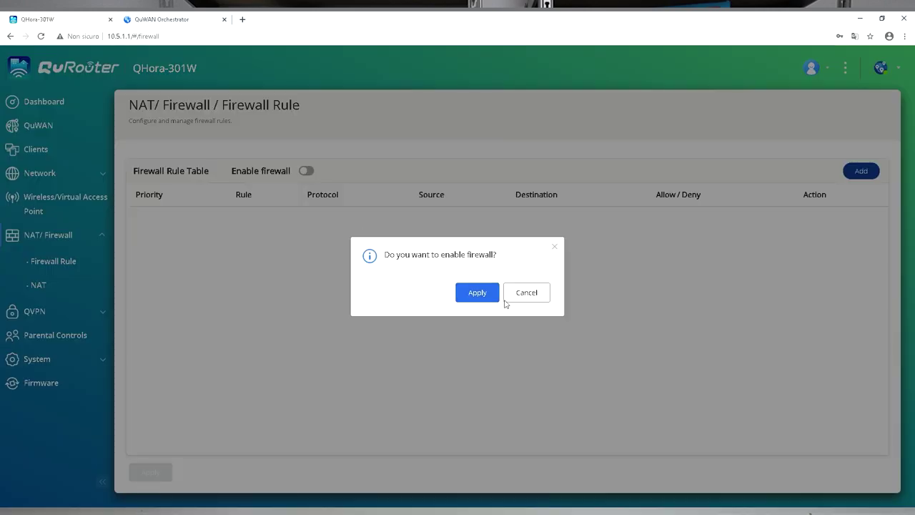
pyautogui.click(476, 295)
pyautogui.click(861, 171)
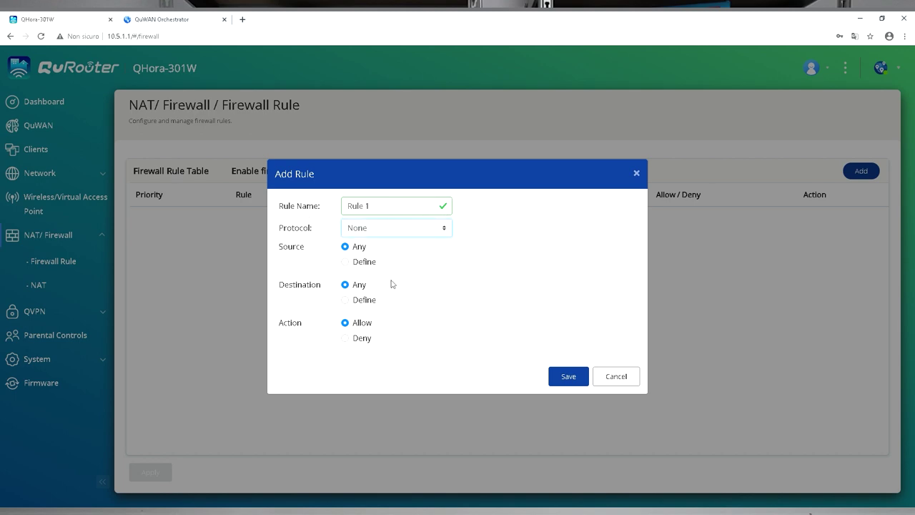
pyautogui.click(636, 174)
# Review the NAT settings for ALG and port forwarding, plus the parental controls
pyautogui.click(40, 285)
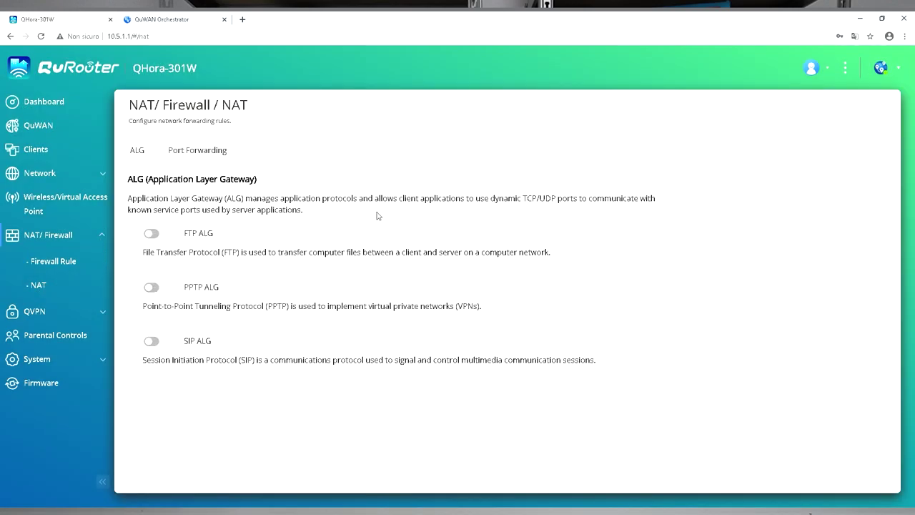
pyautogui.click(206, 152)
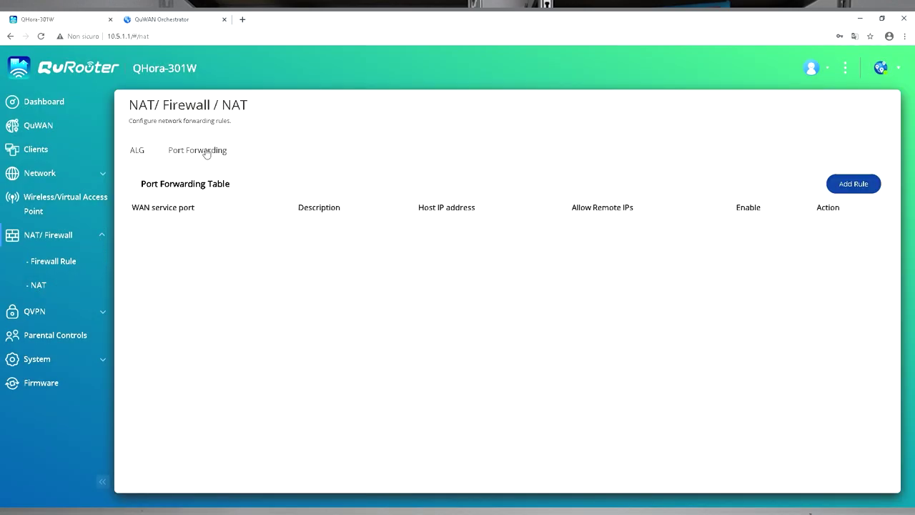
pyautogui.click(140, 152)
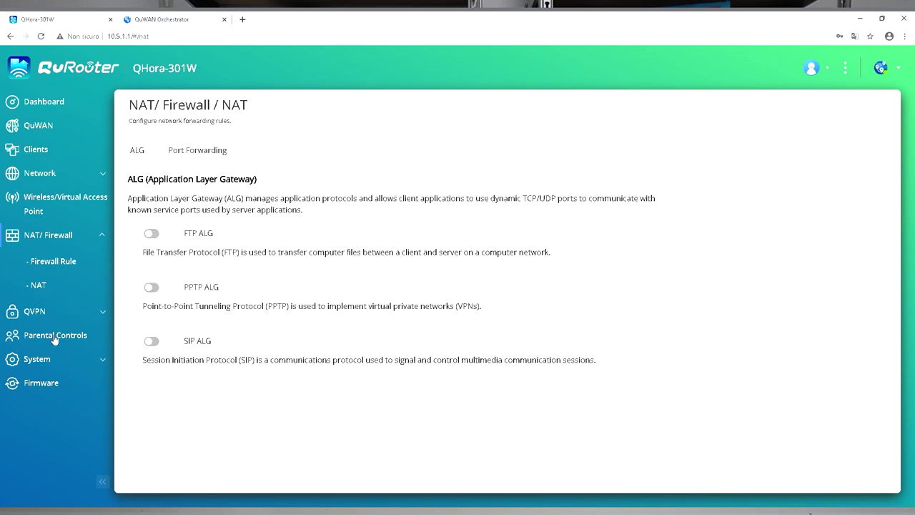
pyautogui.click(84, 341)
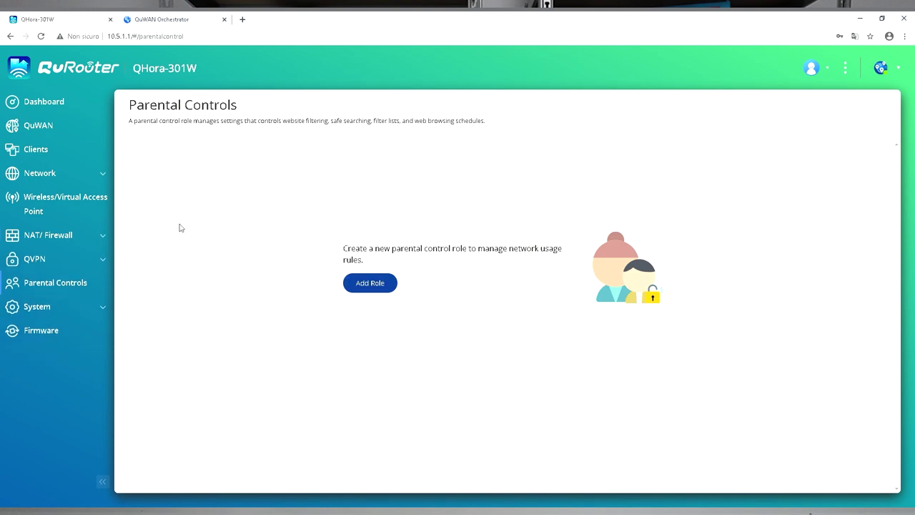
# Examine the router's available operation modes and read through the system event logs
pyautogui.click(68, 306)
pyautogui.click(73, 338)
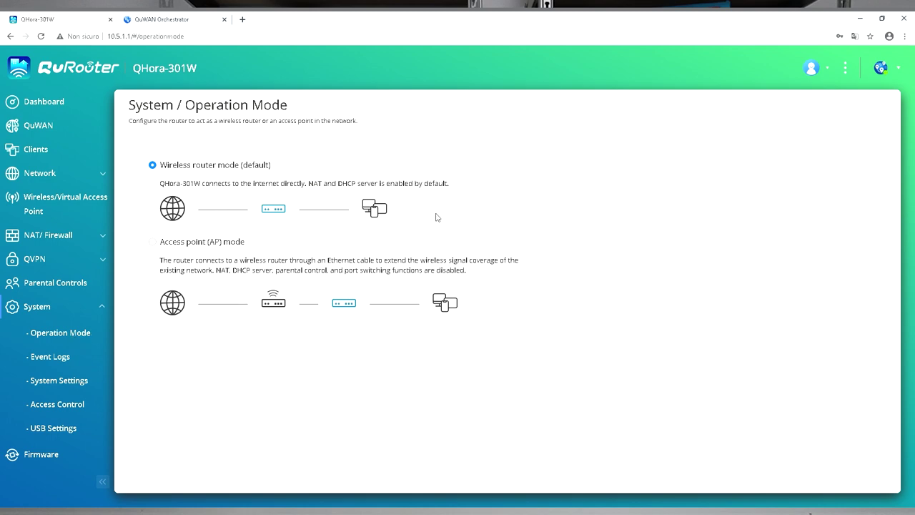
pyautogui.click(60, 358)
pyautogui.scroll(-5, 272, 346)
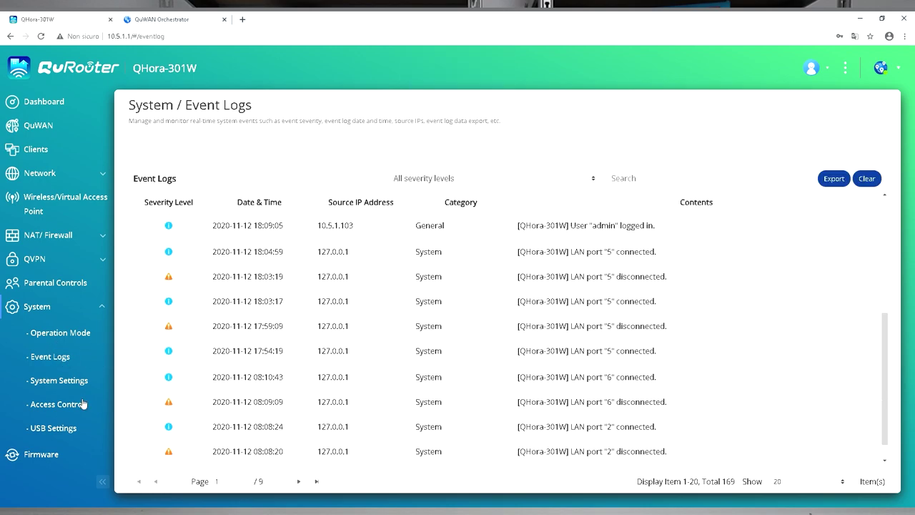
# Review the system settings for device name, restart, reset, backup, restore and audio alert
pyautogui.click(56, 384)
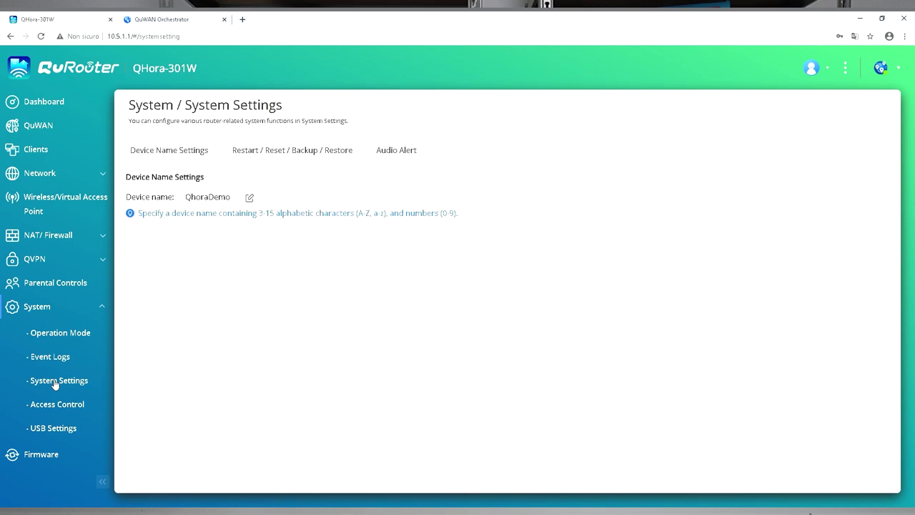
pyautogui.click(290, 149)
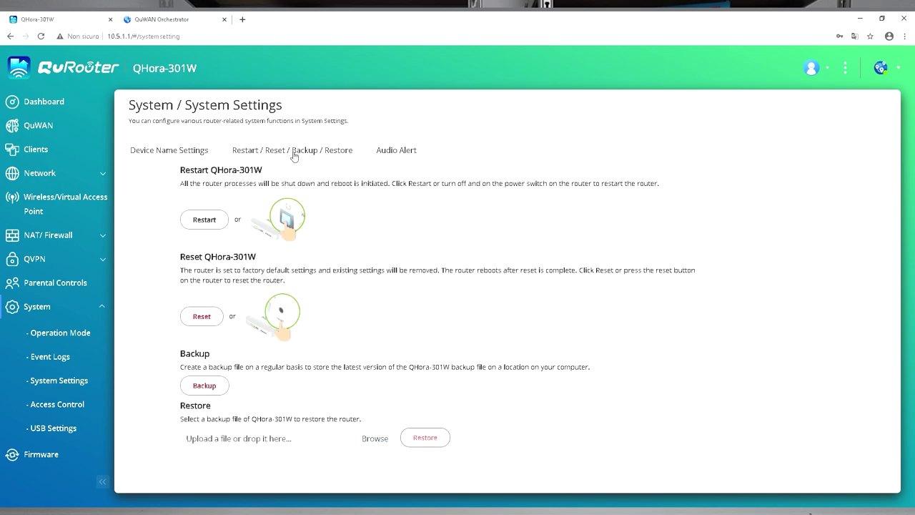
pyautogui.click(379, 152)
pyautogui.click(197, 152)
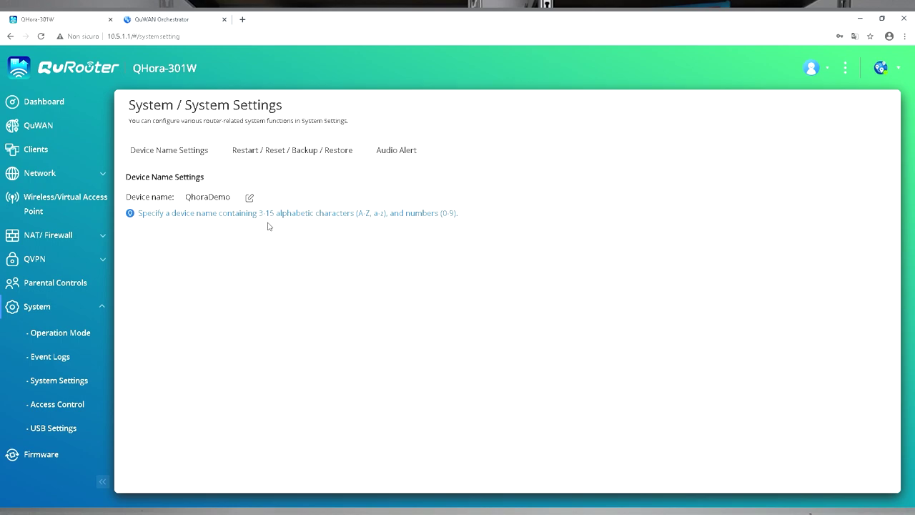
# Check the access control and firmware update settings, returning to the dashboard at the end
pyautogui.click(72, 404)
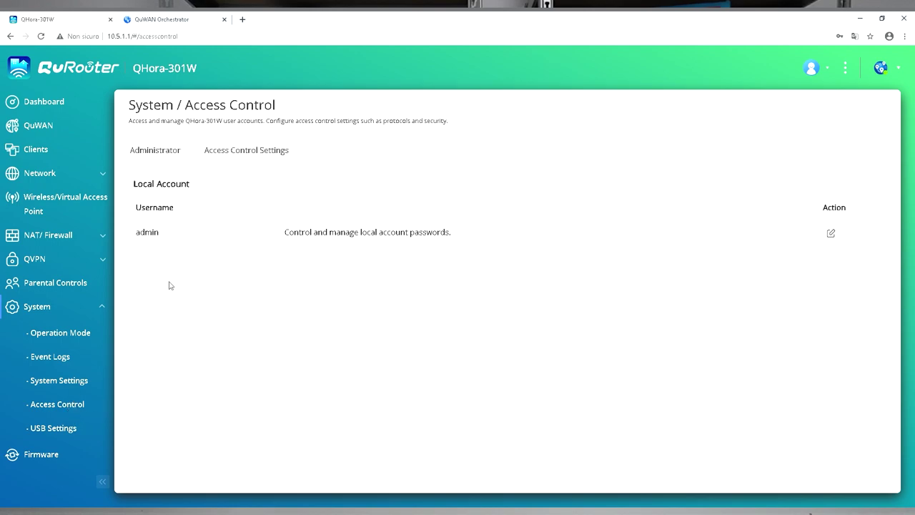
pyautogui.click(262, 149)
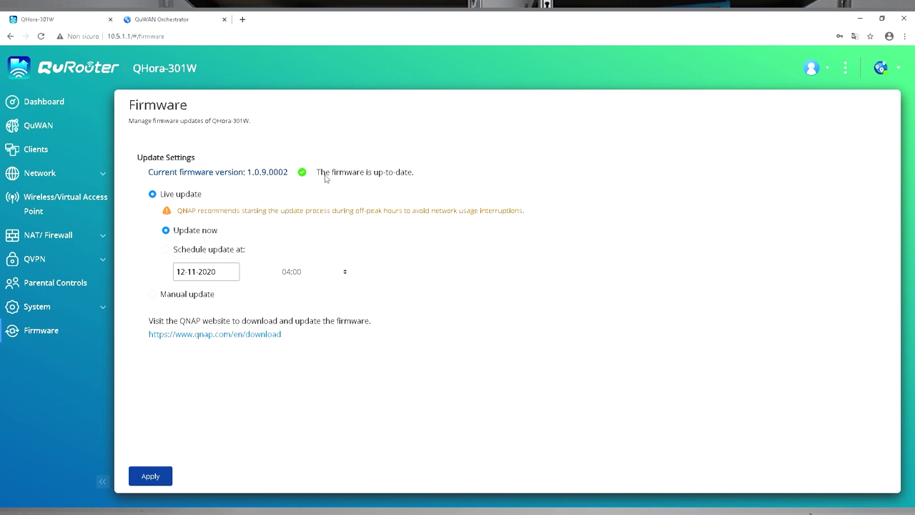
pyautogui.click(56, 102)
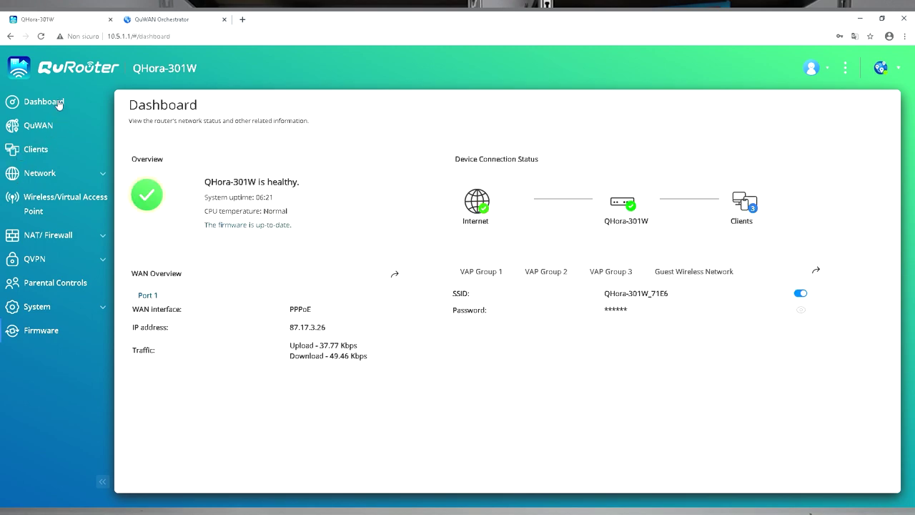
# Switch to QuWAN Orchestrator and view a wider area of the device deployment map
pyautogui.click(166, 17)
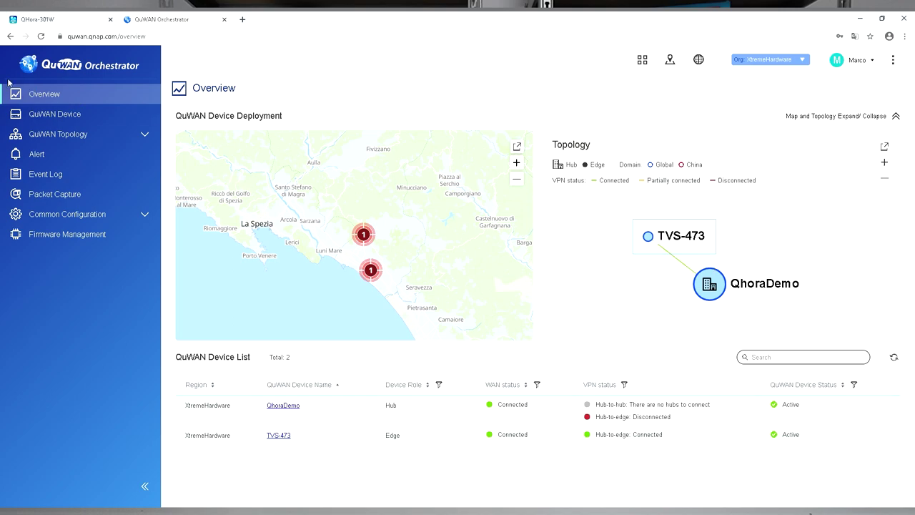
pyautogui.scroll(-1, 379, 196)
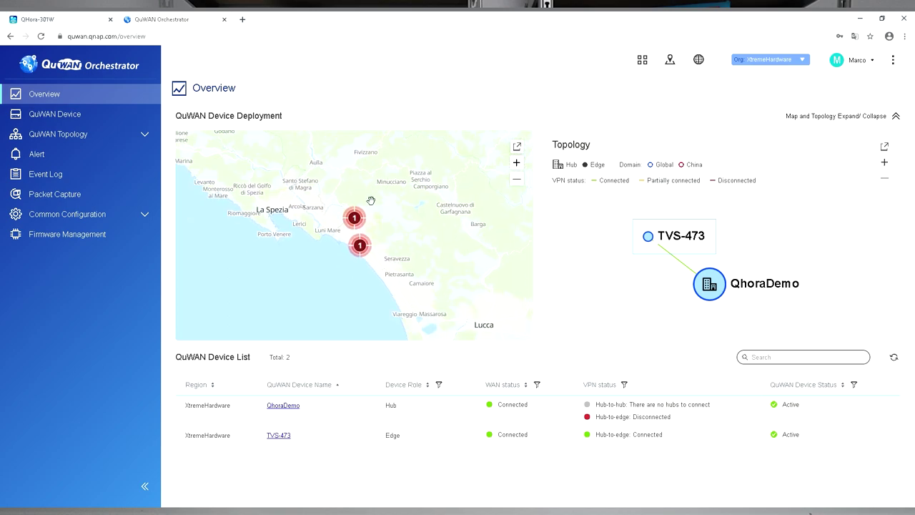
# Switch to the QIT_QuWAN organization and look through its device map, topology and QuWAN device list
pyautogui.click(792, 62)
pyautogui.click(777, 77)
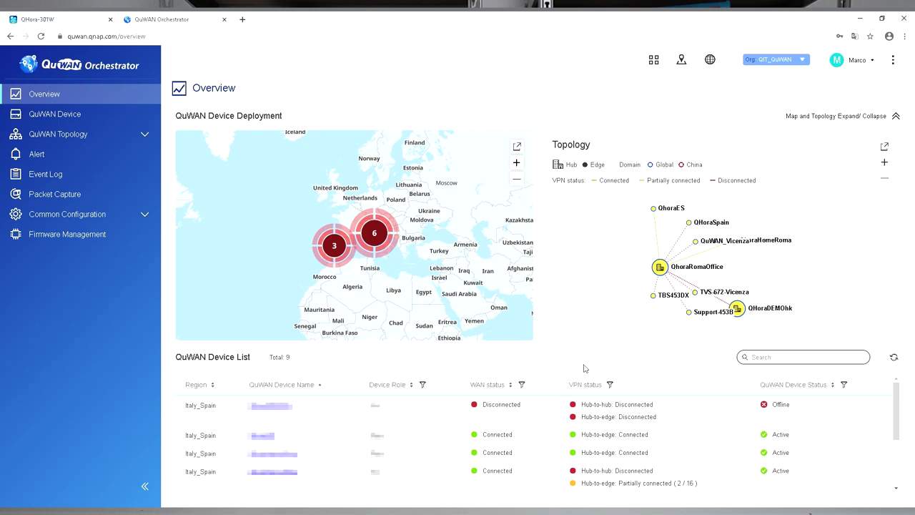
pyautogui.scroll(-5, 585, 426)
pyautogui.scroll(5, 584, 428)
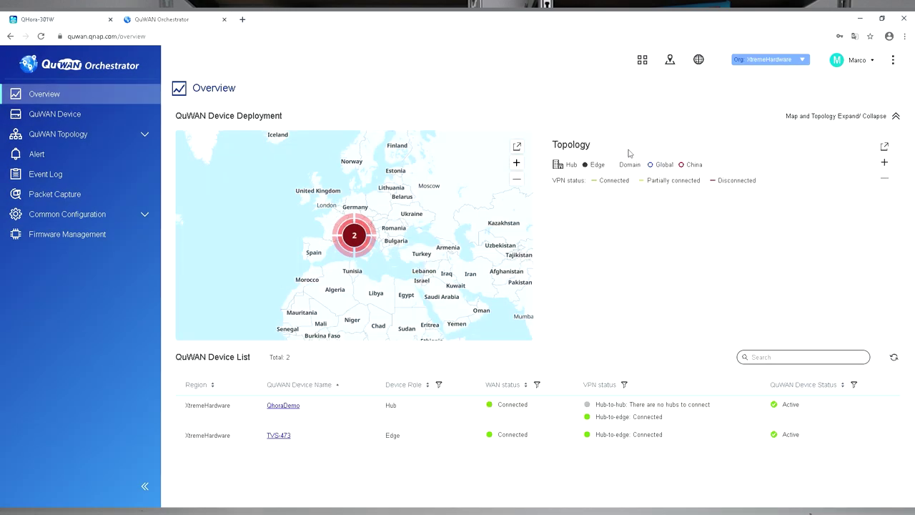
# Inspect the QhoraDemo device dashboard down to a close-up of its location map, and select TVS-473 as the device to view
pyautogui.click(50, 114)
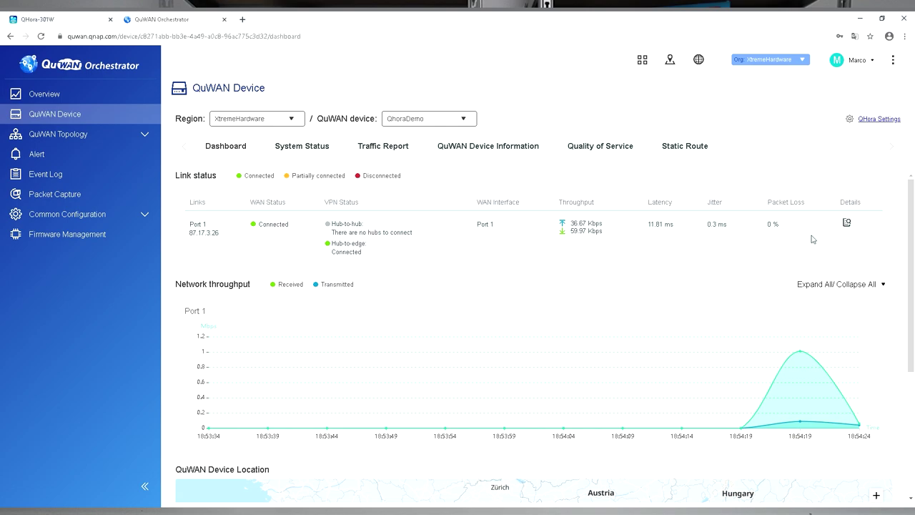
pyautogui.scroll(-2, 886, 336)
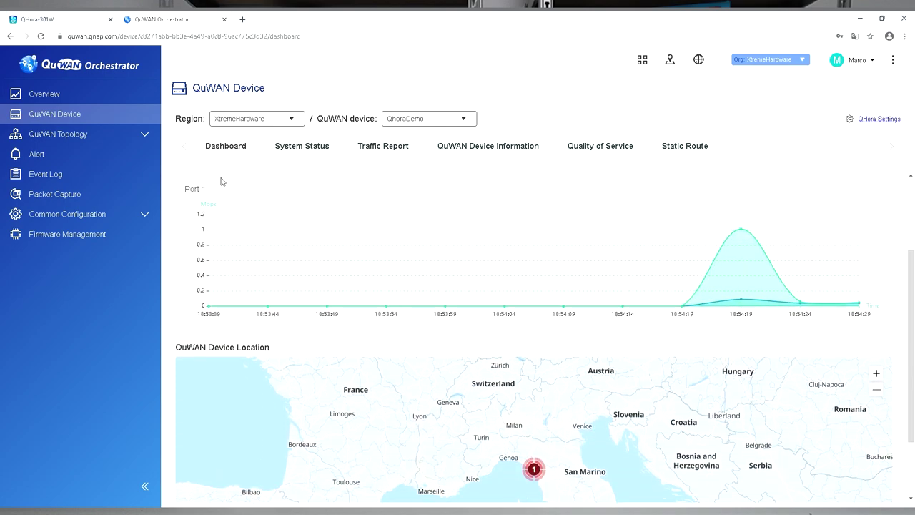
pyautogui.scroll(-1, 912, 317)
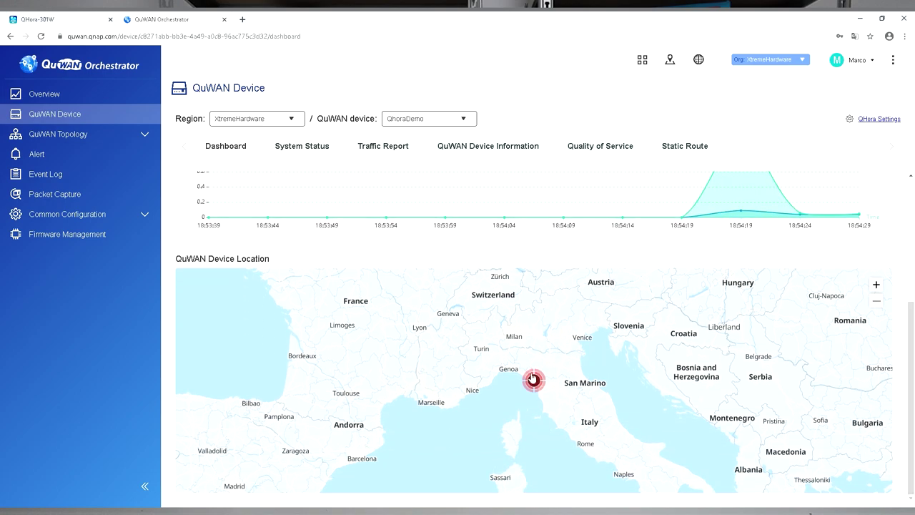
pyautogui.scroll(5, 530, 384)
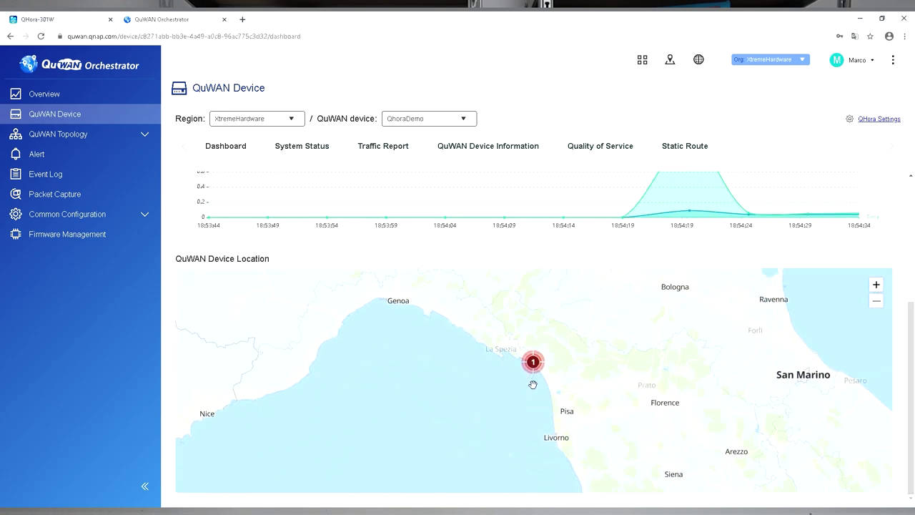
pyautogui.scroll(4, 540, 367)
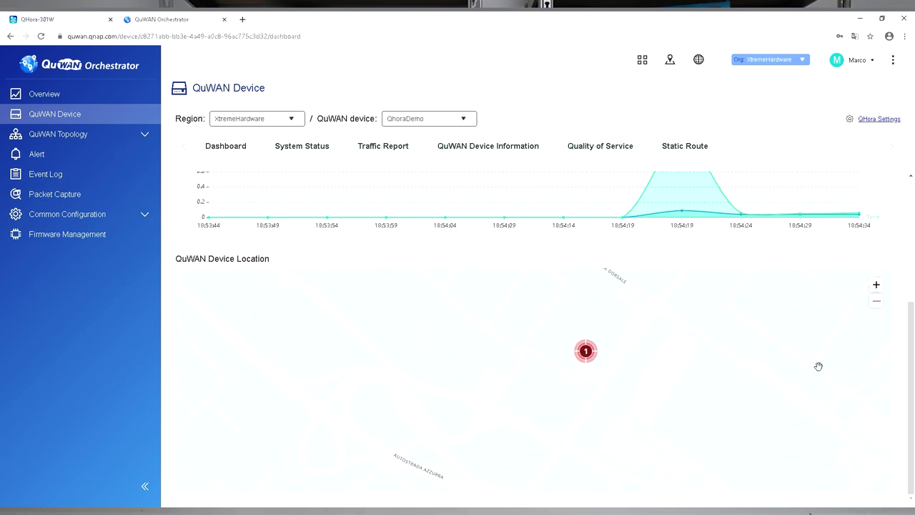
pyautogui.click(436, 118)
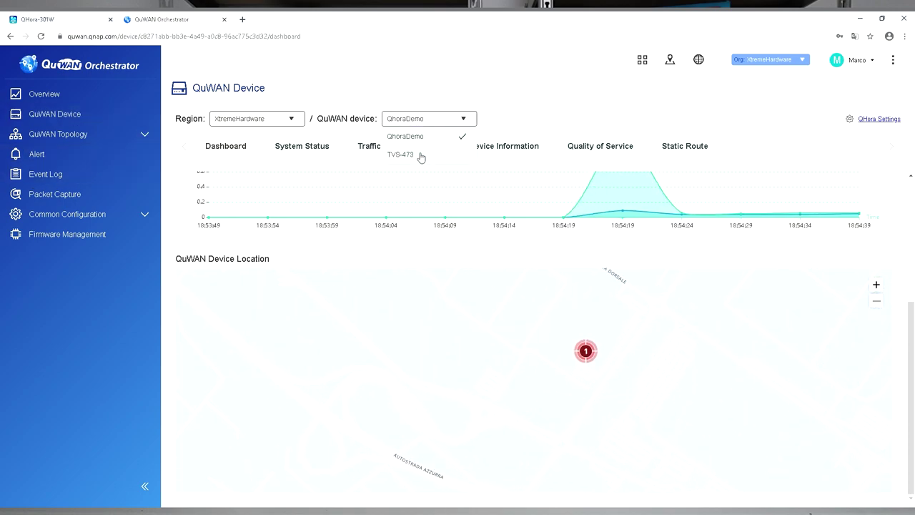
pyautogui.click(415, 153)
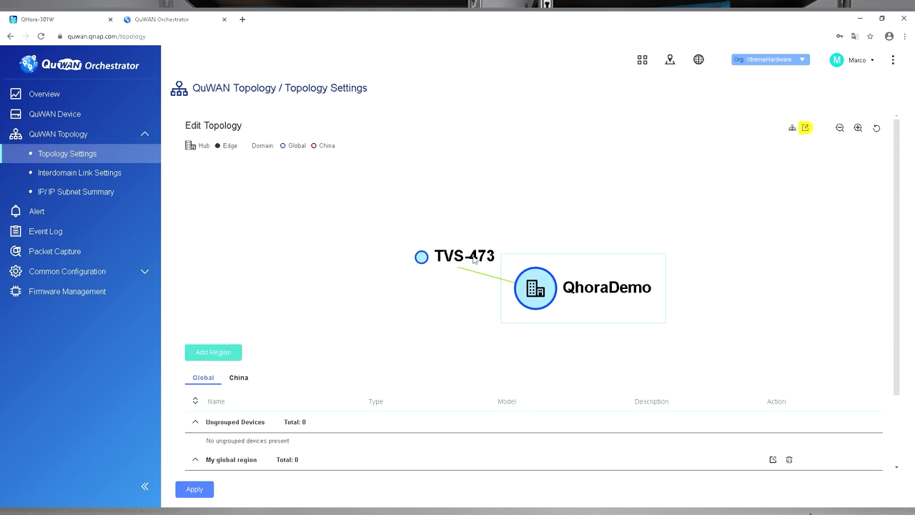
# Review the region and device list in the topology settings and view the interdomain link settings
pyautogui.scroll(-1, 354, 343)
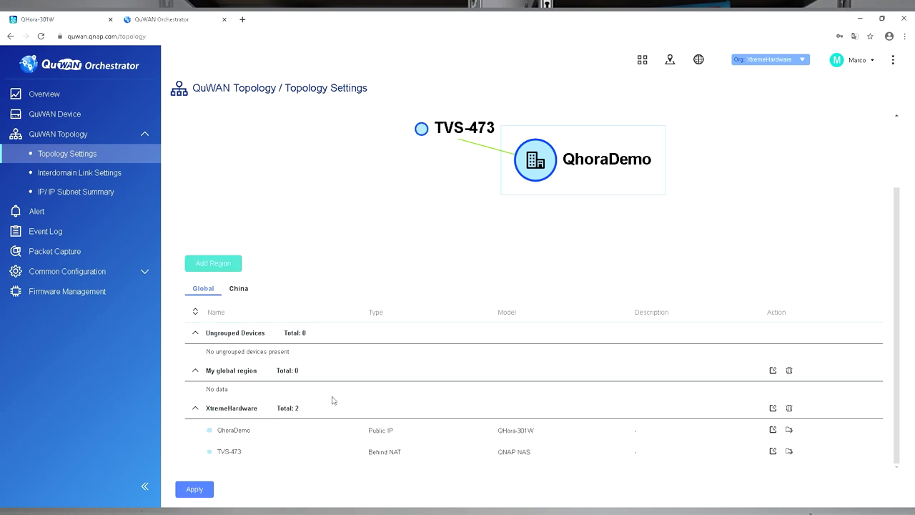
pyautogui.click(70, 180)
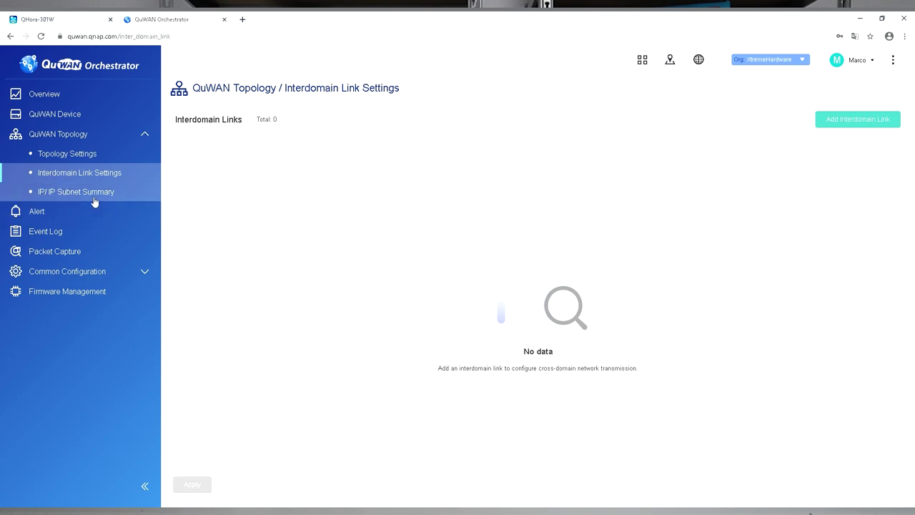
# Look through the alert, event log and packet capture pages, and check the common configuration entries and firmware management
pyautogui.click(52, 220)
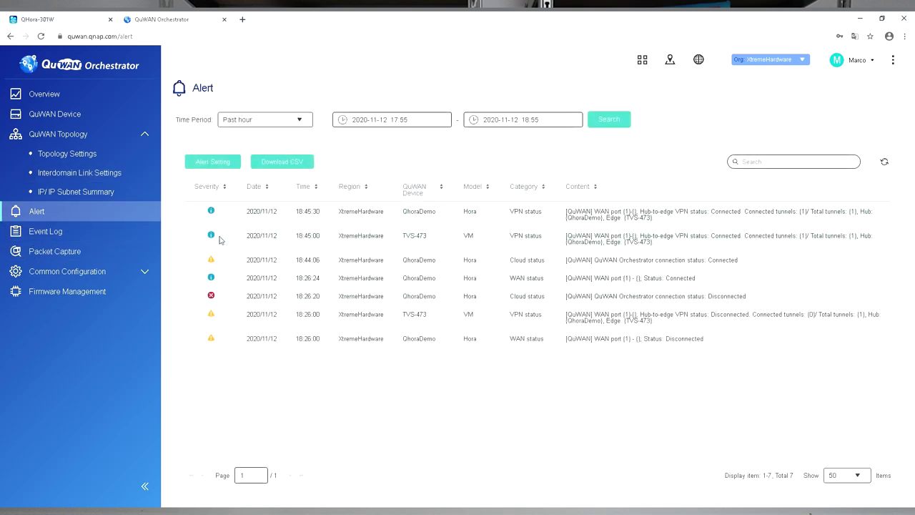
pyautogui.click(86, 229)
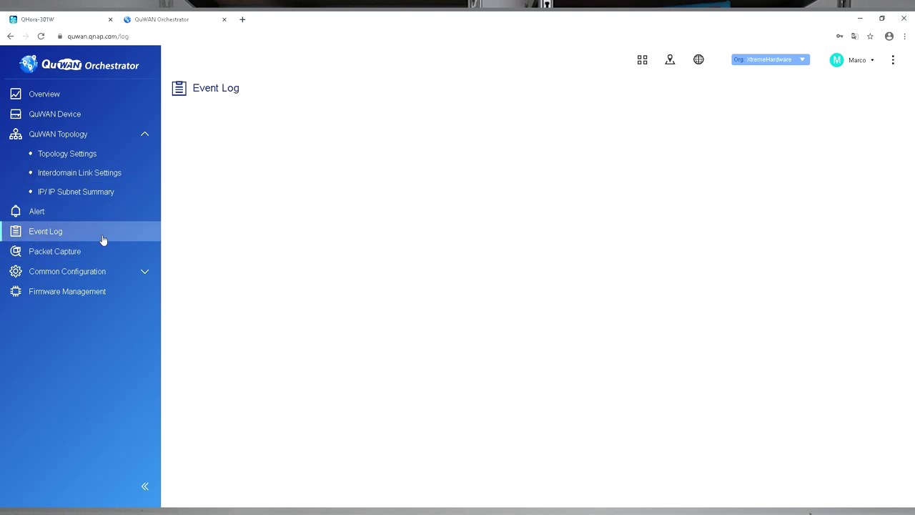
pyautogui.click(79, 252)
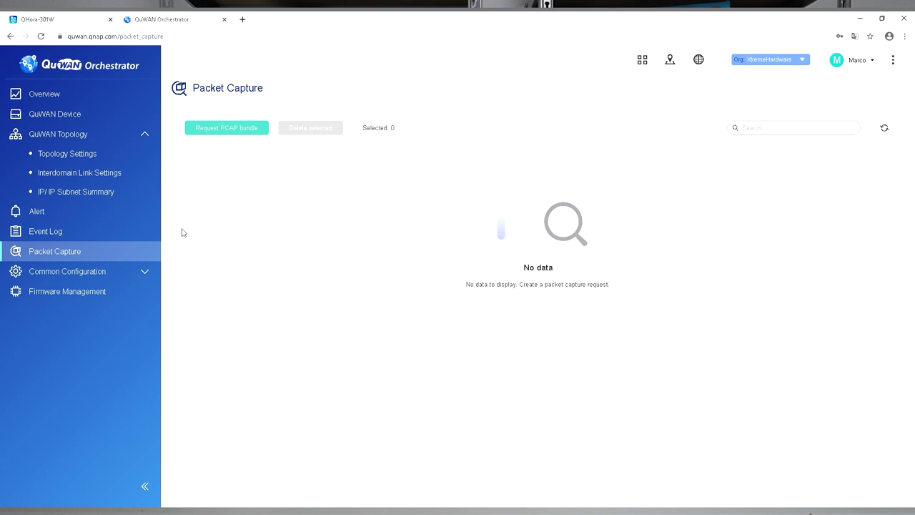
pyautogui.click(143, 271)
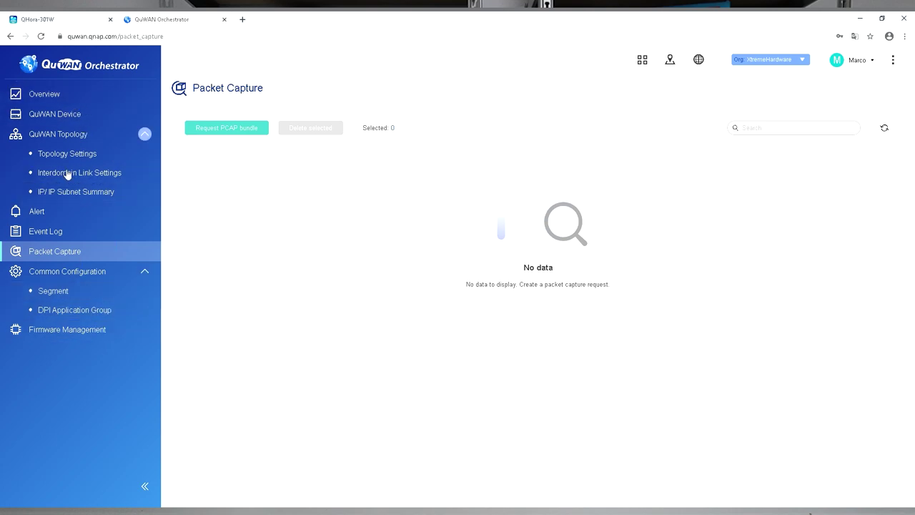
pyautogui.click(81, 328)
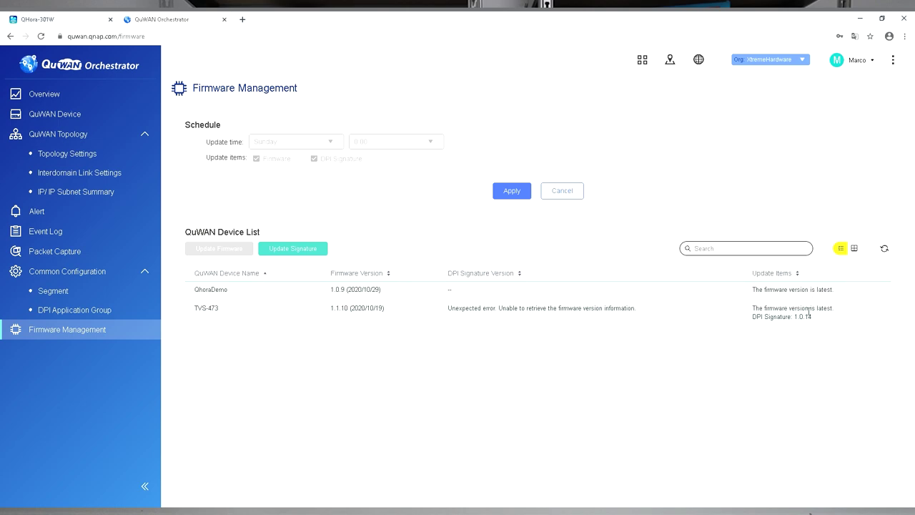
# Examine the CPU and memory usage graphs in QhoraDemo's system status for the past hour
pyautogui.click(104, 96)
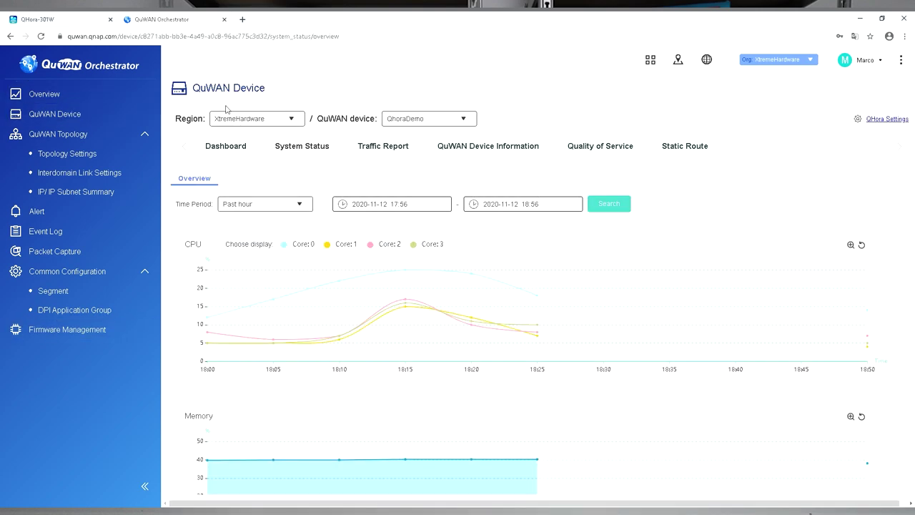
pyautogui.scroll(-1, 472, 272)
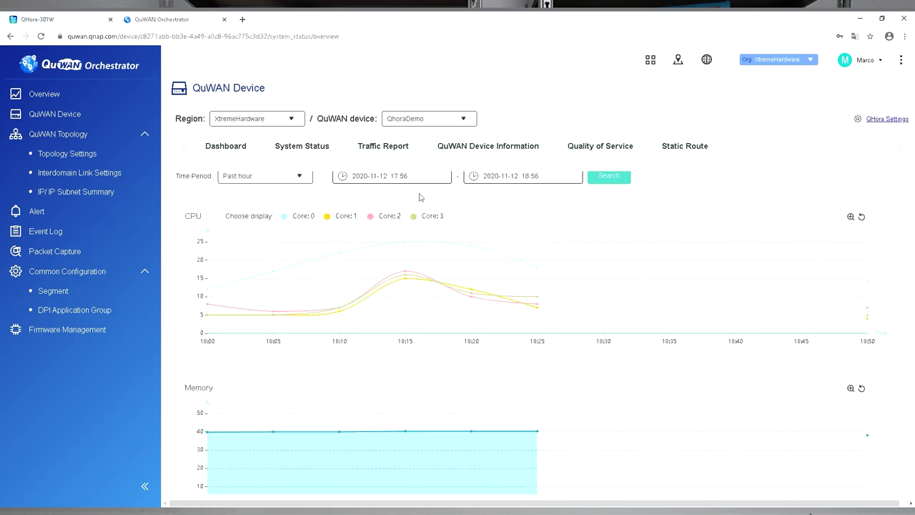
pyautogui.scroll(1, 423, 207)
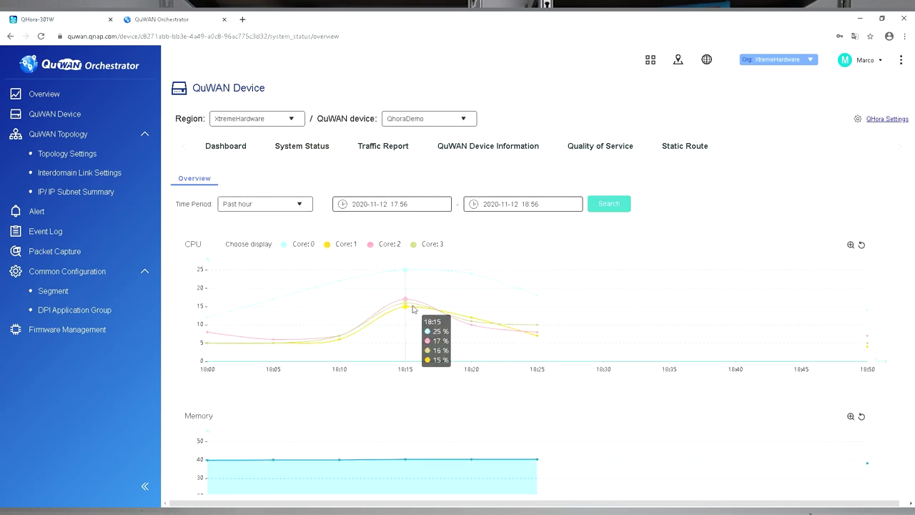
pyautogui.scroll(-3, 408, 286)
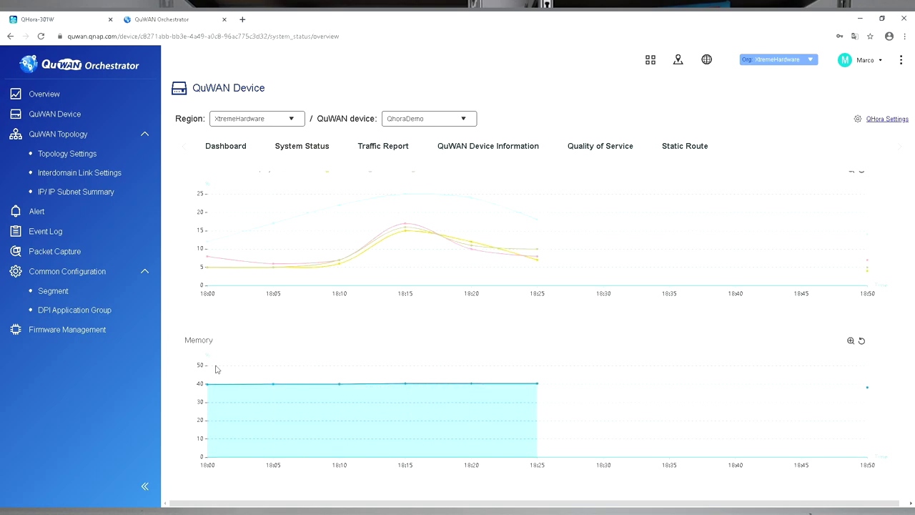
pyautogui.scroll(3, 457, 181)
# Check QhoraDemo's WAN traffic report, its device information and its Quality of Service page
pyautogui.click(393, 145)
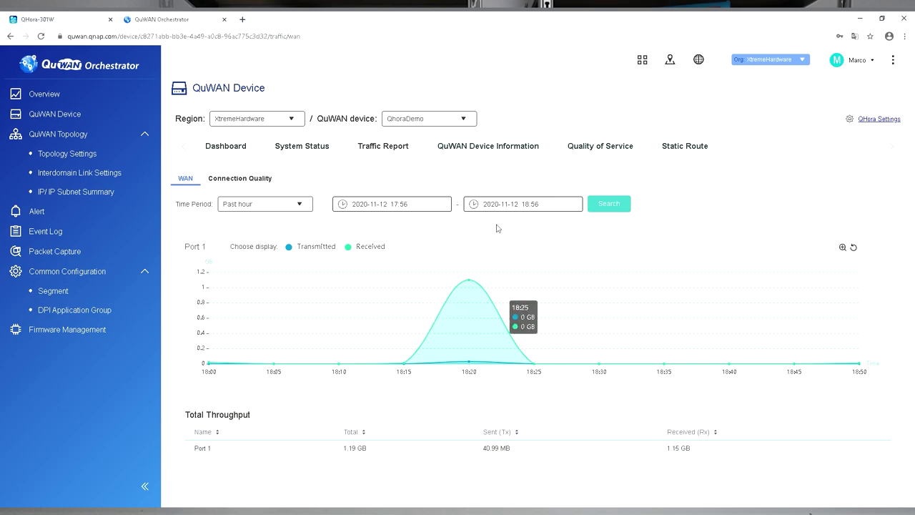
pyautogui.click(519, 145)
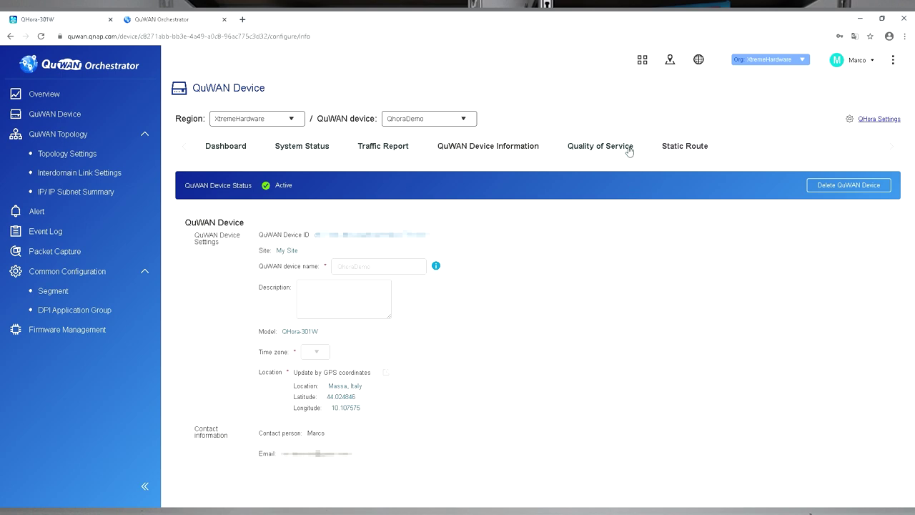
pyautogui.click(599, 148)
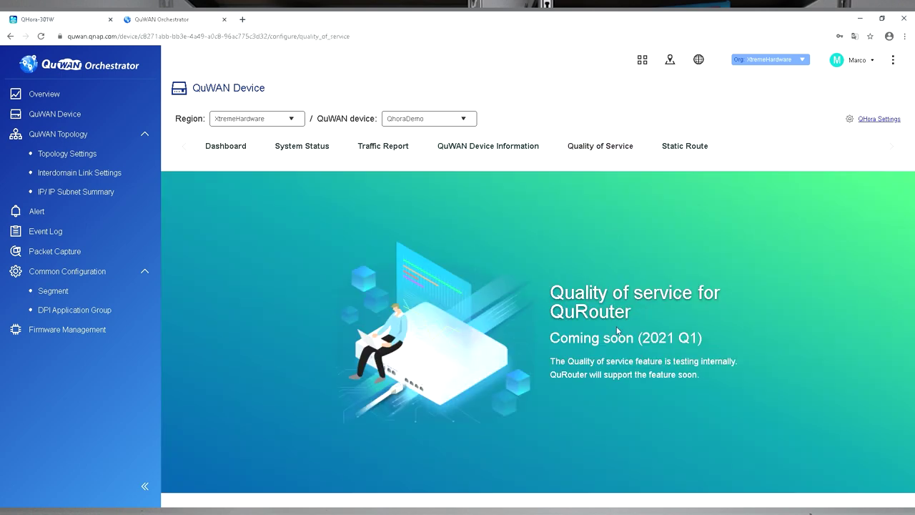